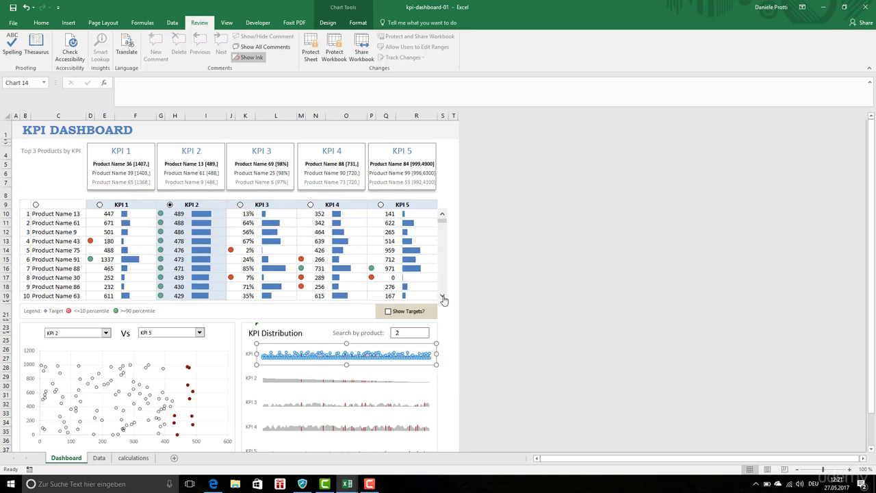
Step: Step the ranked KPI table down four products so Product Name 75 appears first
left_click(442, 297)
left_click(442, 297)
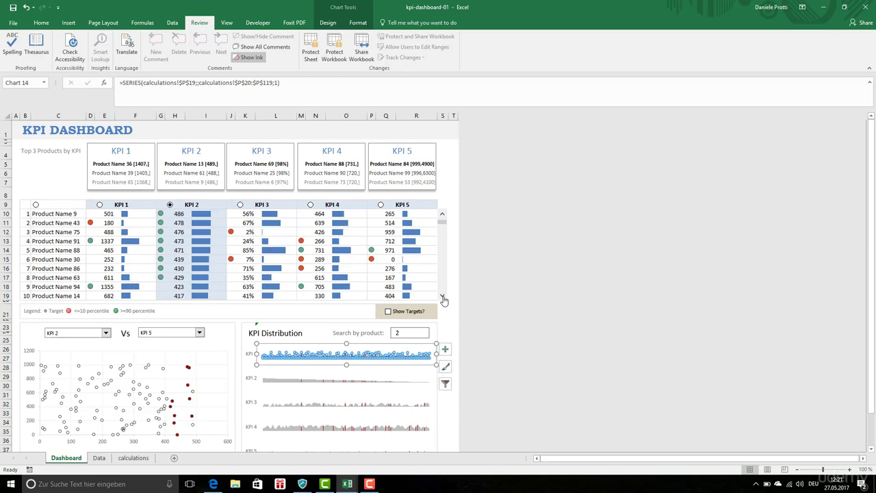
left_click(442, 297)
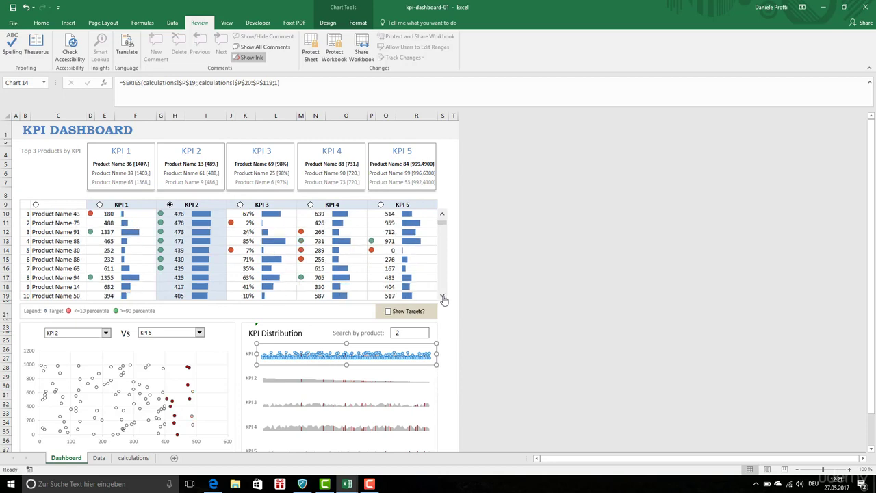
left_click(443, 297)
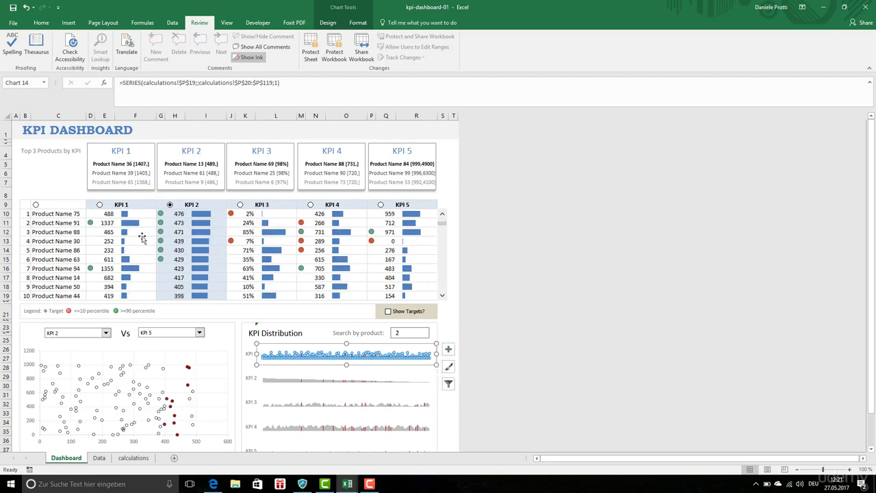
left_click(128, 459)
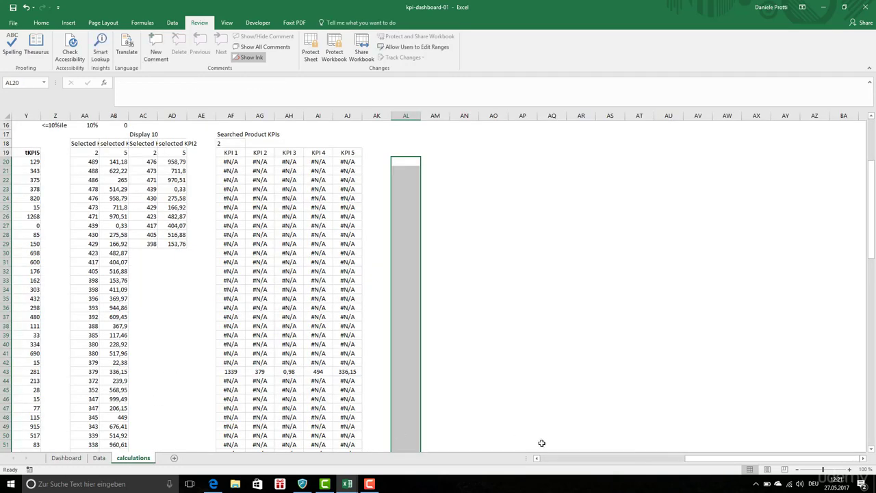
left_click(556, 459)
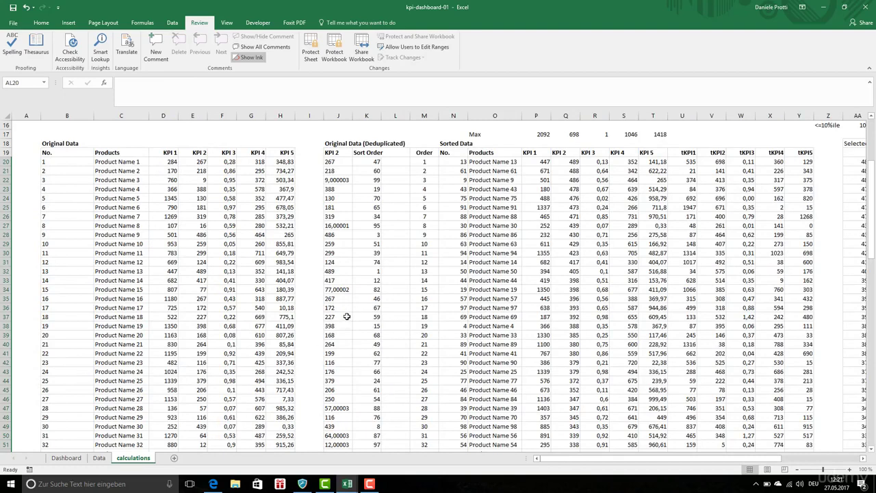
scroll(347, 316, "up", 1)
left_click(448, 189)
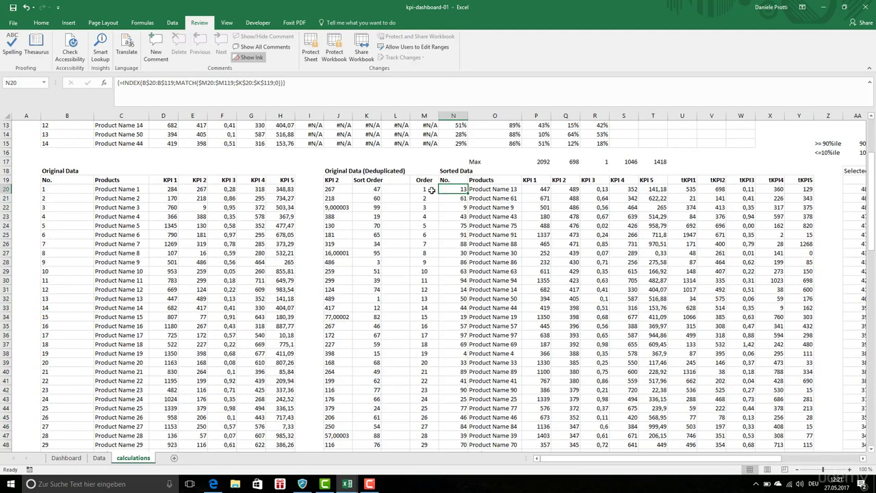
left_click(423, 189)
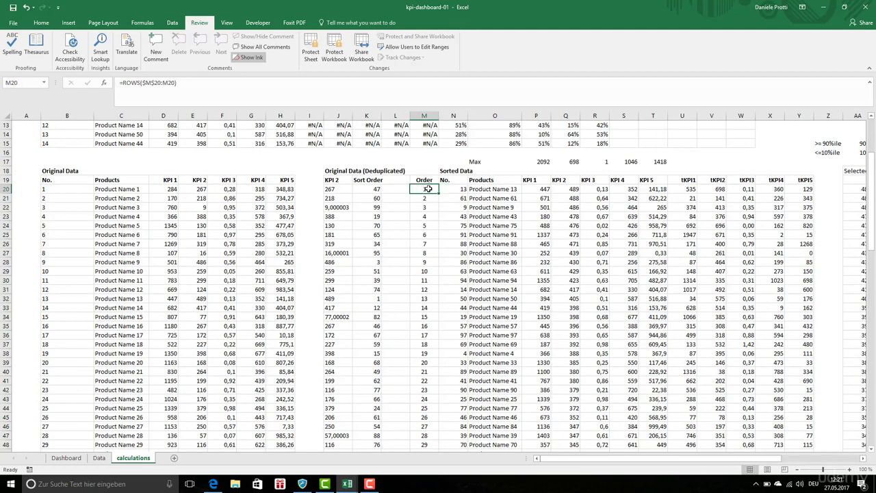
left_click(66, 458)
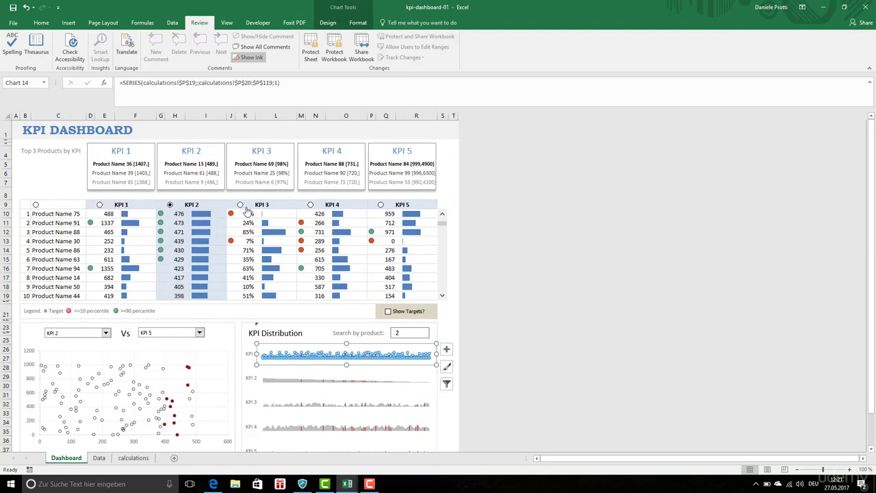
Step: Sort the KPI table by KPI 3 and advance it five products down the ranking
left_click(240, 204)
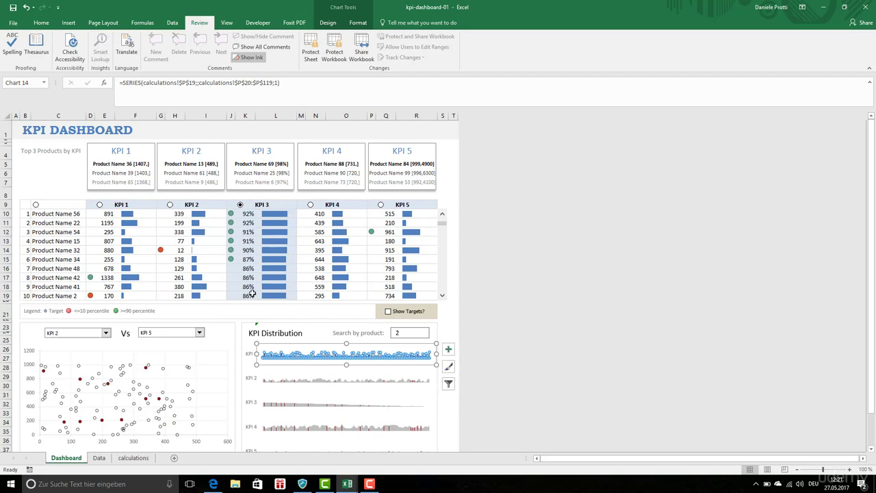
left_click(443, 295)
left_click(442, 295)
left_click(442, 296)
left_click(442, 296)
left_click(442, 295)
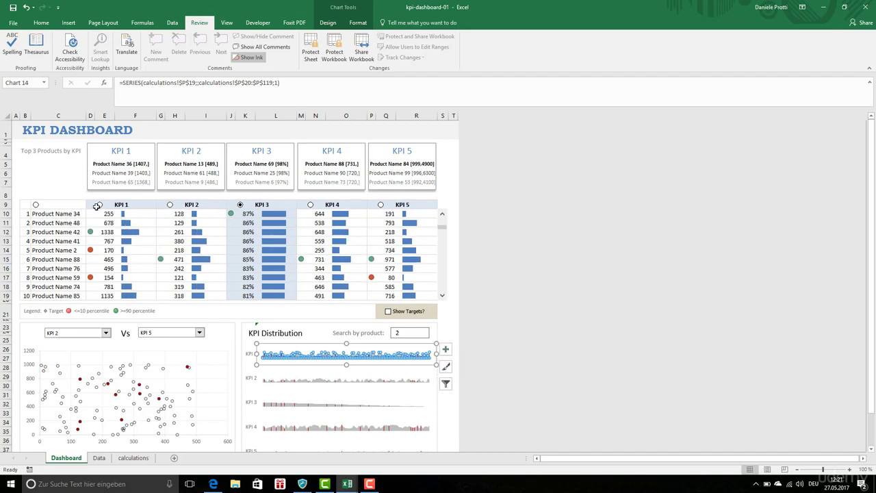
Step: Restore the original product order and scroll the table back up to Product Name 1
left_click(36, 206)
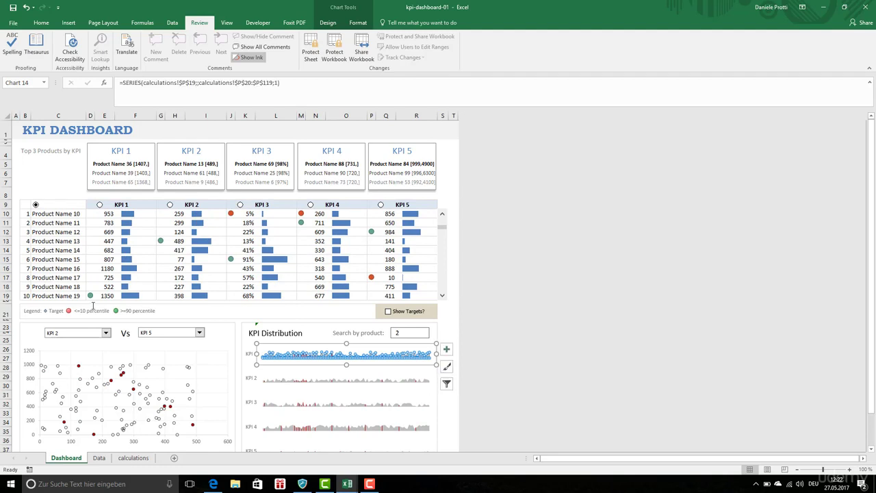
left_click(443, 215)
left_click(442, 216)
left_click(442, 216)
left_click(442, 216)
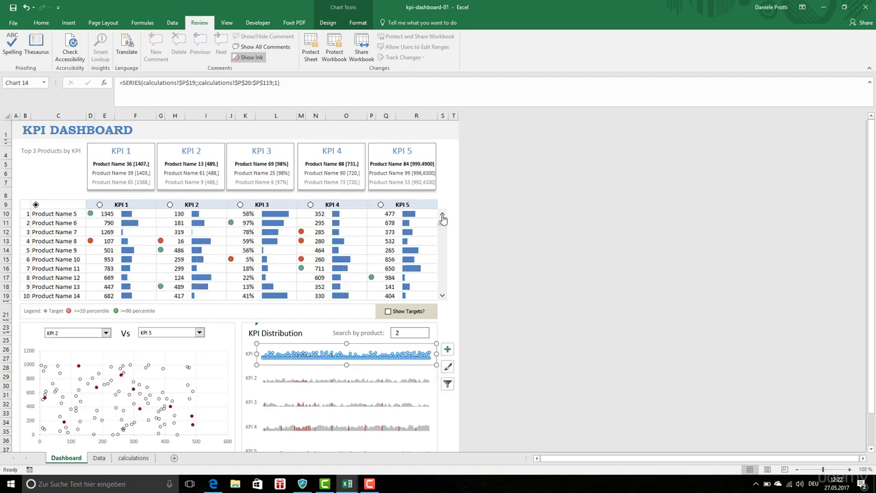
left_click(442, 217)
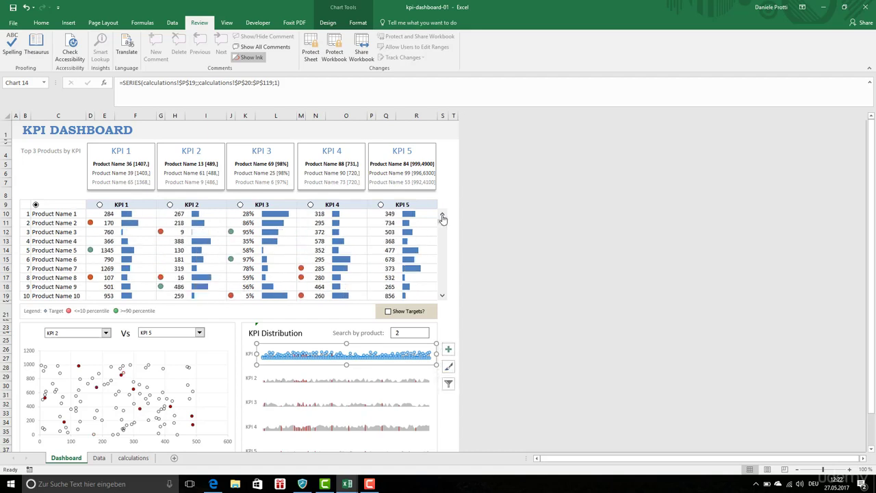
Step: Re-sort by KPI 1, KPI 2, then KPI 3, page the table down, and show the Developer tools
left_click(100, 206)
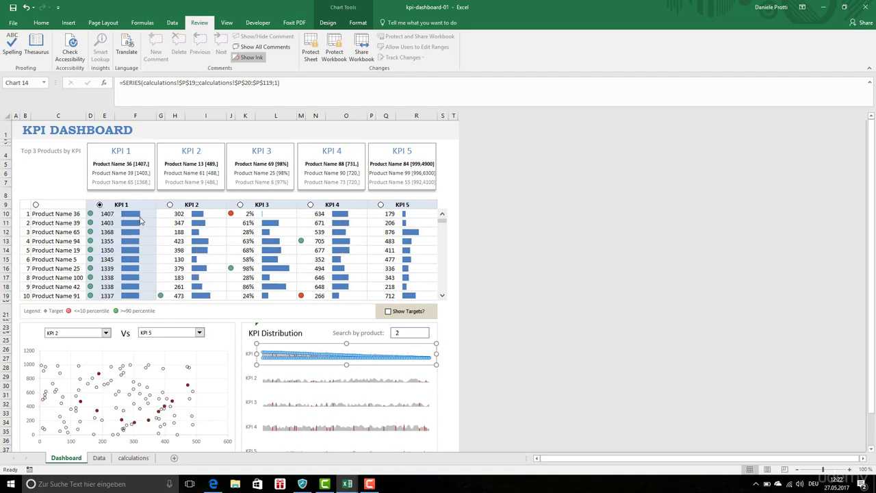
left_click(170, 205)
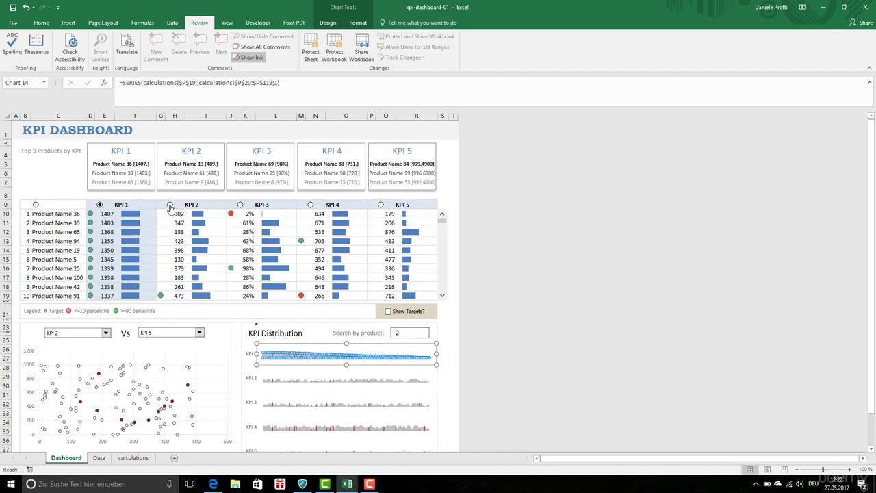
left_click(240, 206)
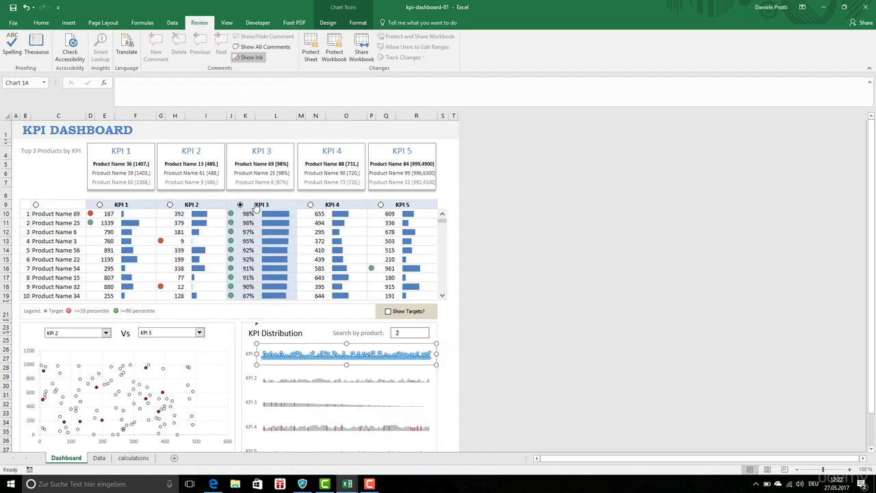
left_click(445, 248)
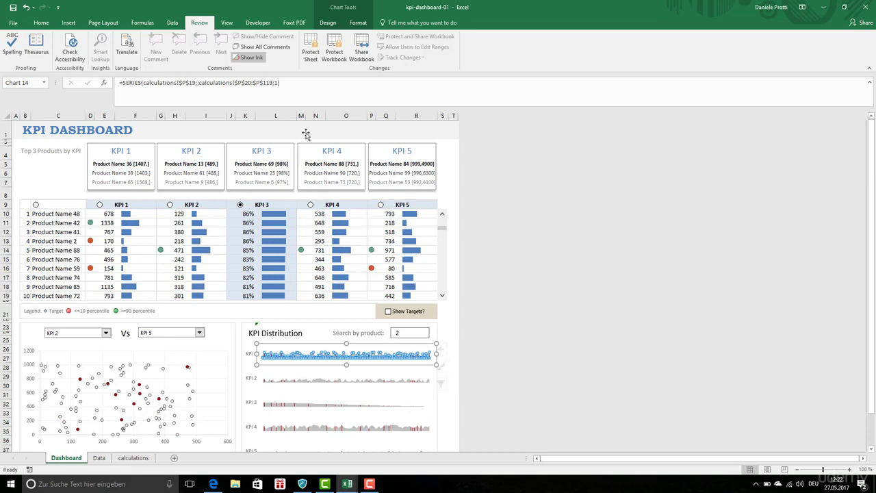
left_click(258, 23)
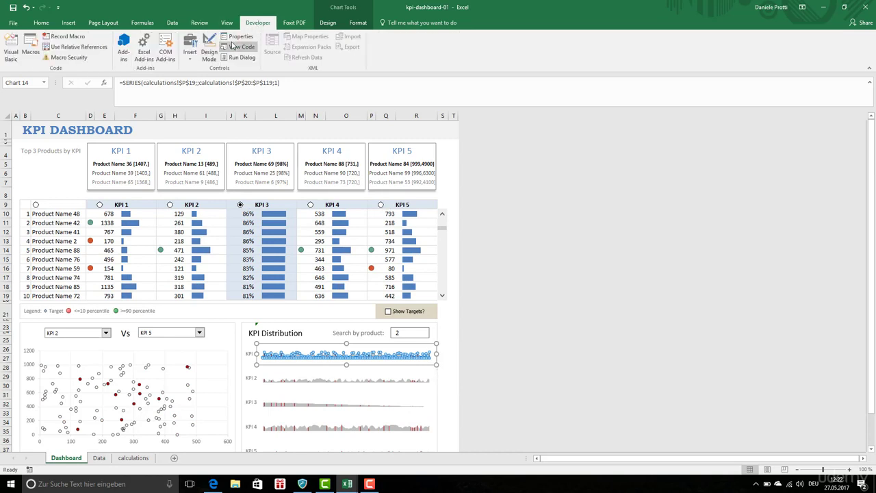
left_click(192, 60)
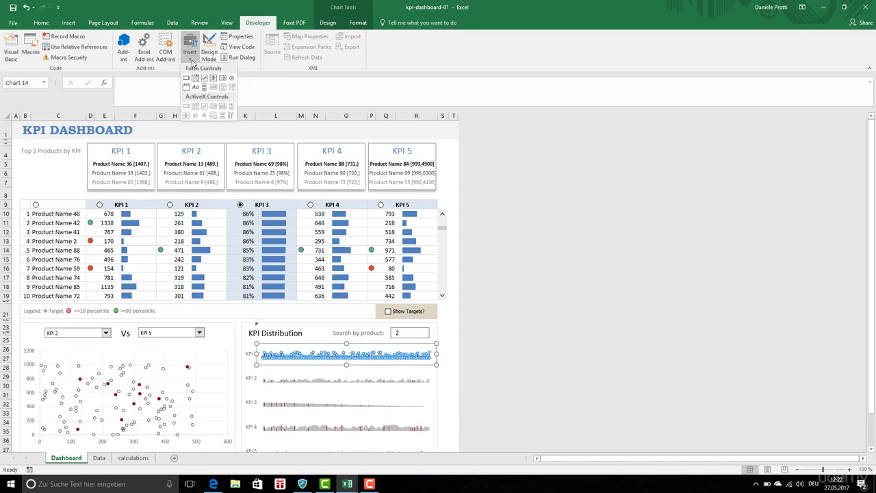
left_click(192, 60)
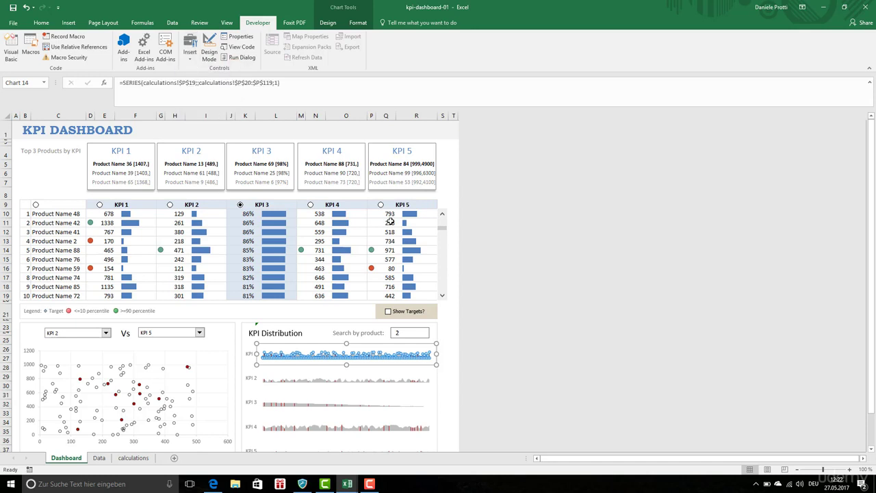
left_click(445, 192)
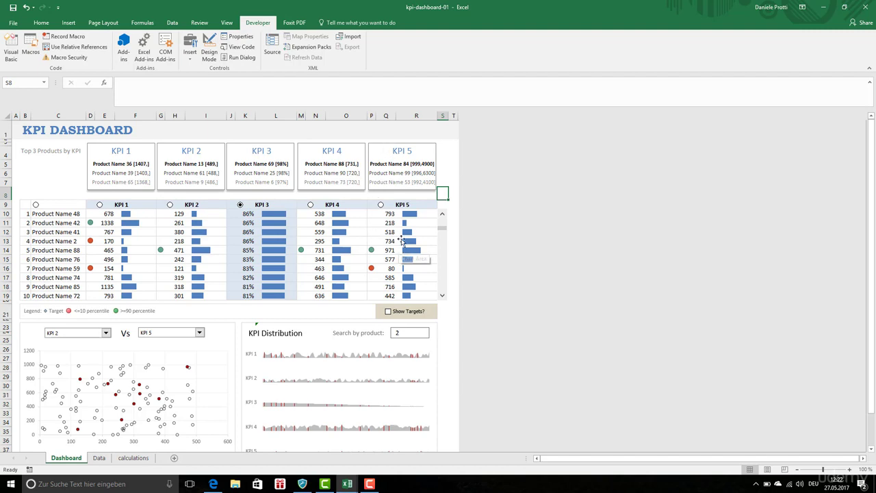
Step: Scroll down slightly and switch to the Data sheet with the raw product KPIs
scroll(401, 262, "down", 1)
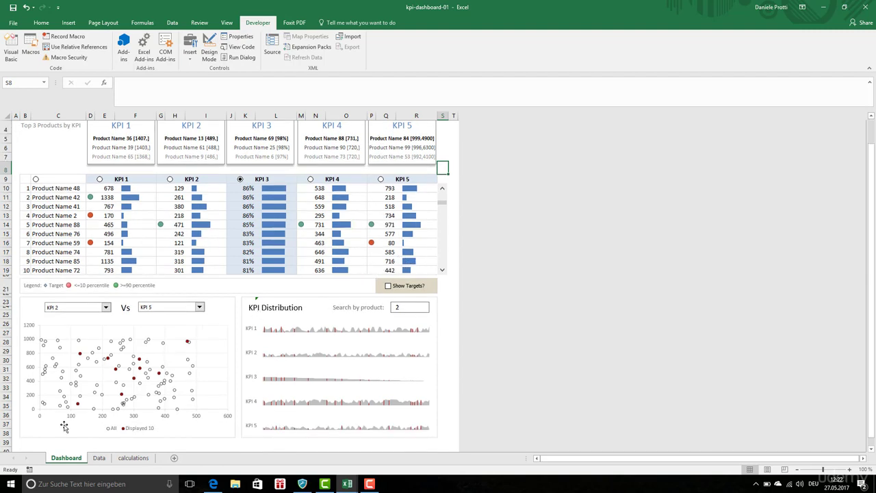
left_click(100, 459)
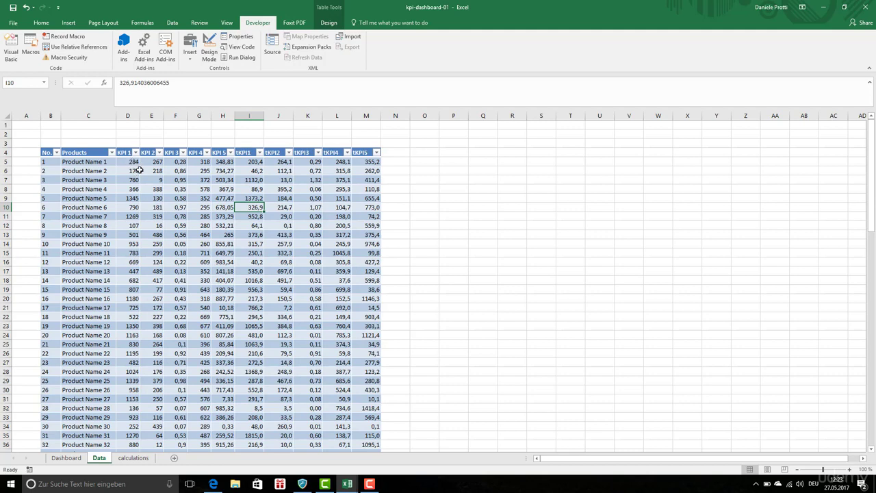
Step: Switch back to the Dashboard sheet tab
left_click(65, 458)
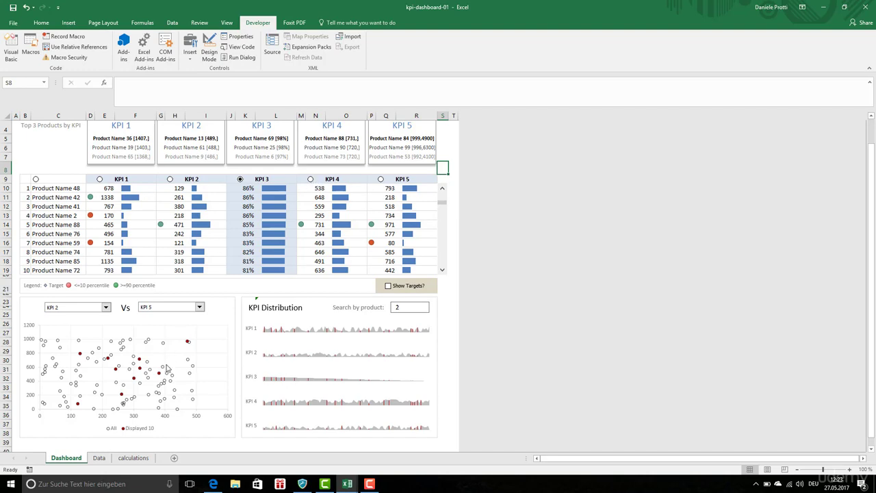
left_click(130, 458)
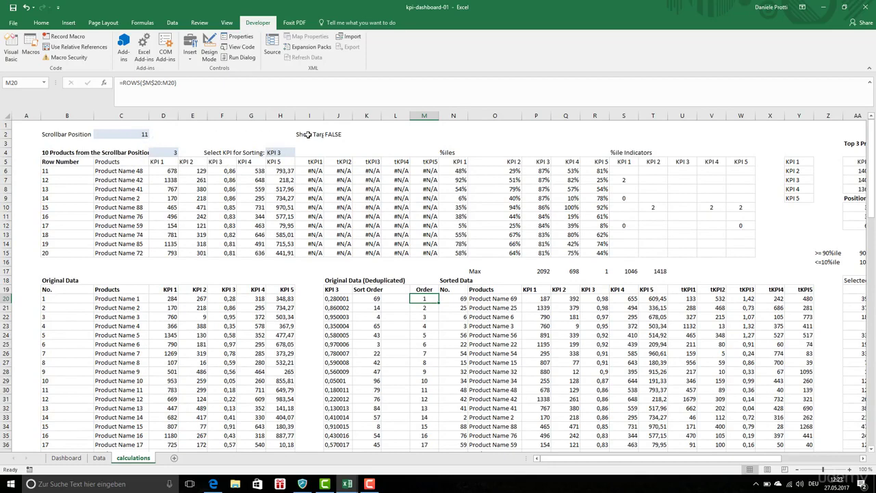
left_click(337, 134)
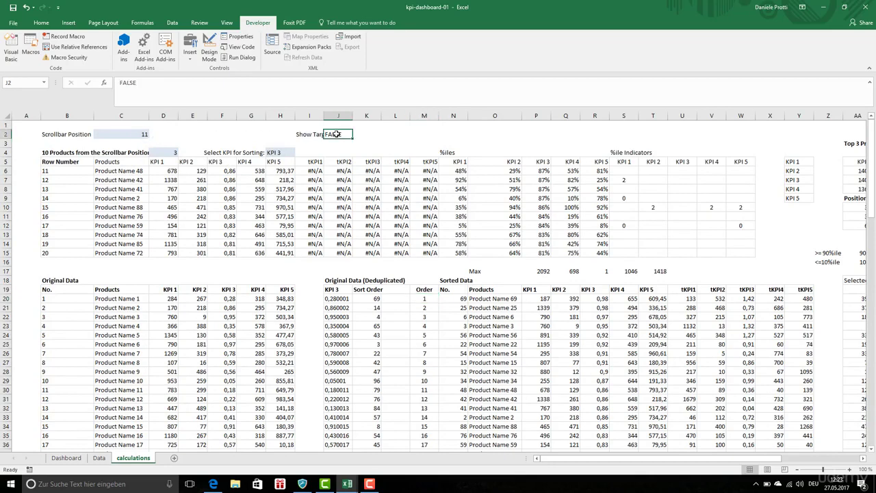
left_click(171, 153)
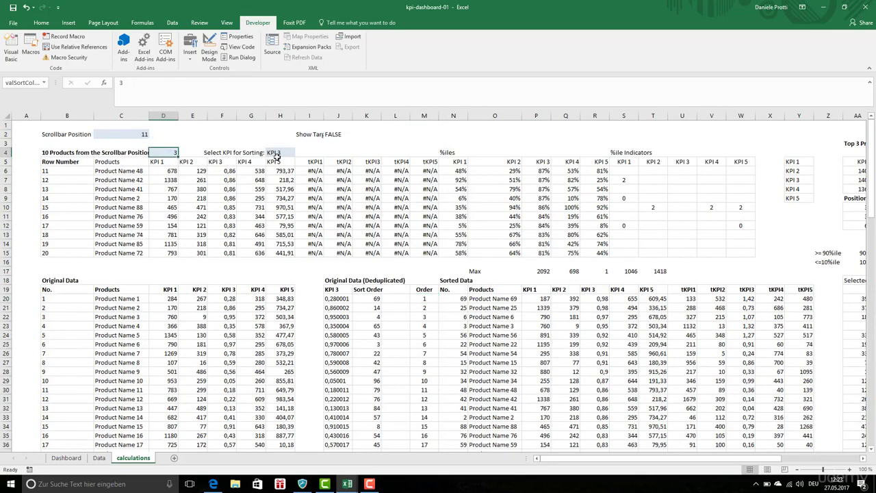
left_click(66, 457)
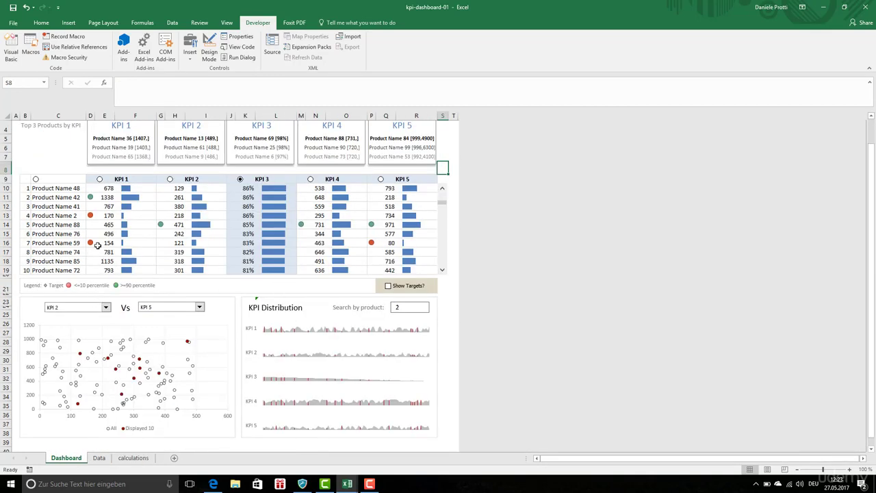
left_click(99, 244)
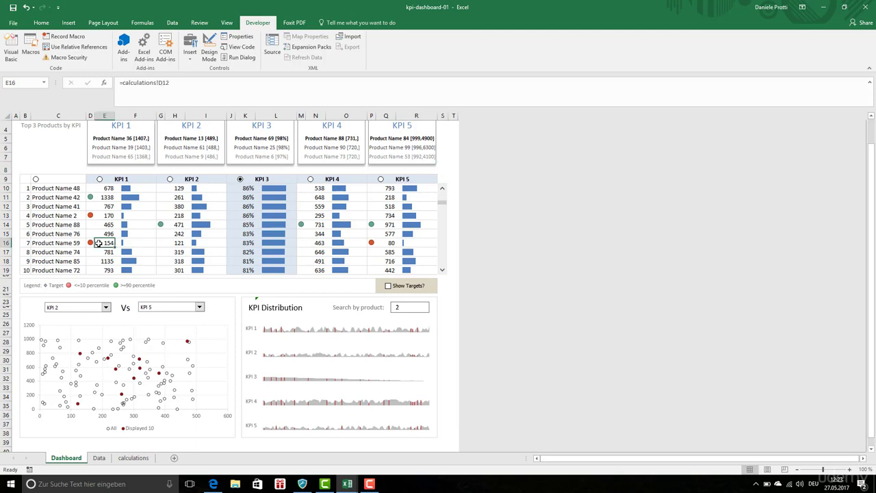
left_click(111, 188)
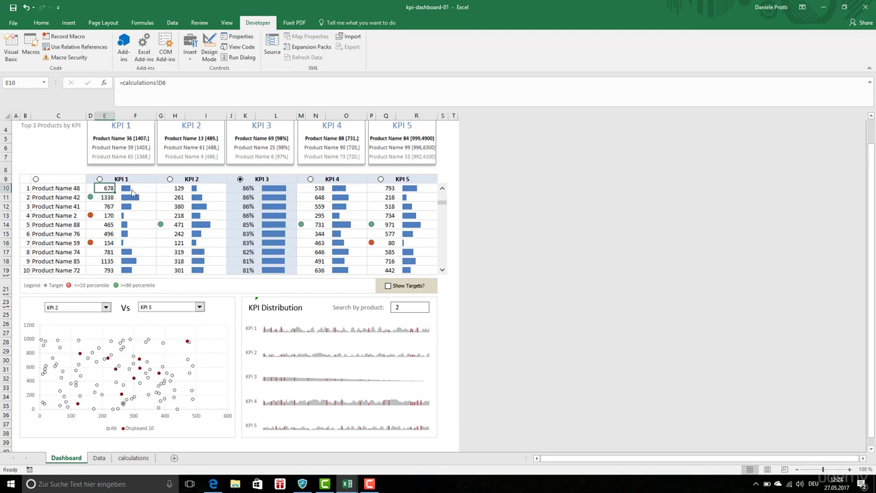
left_click(129, 194)
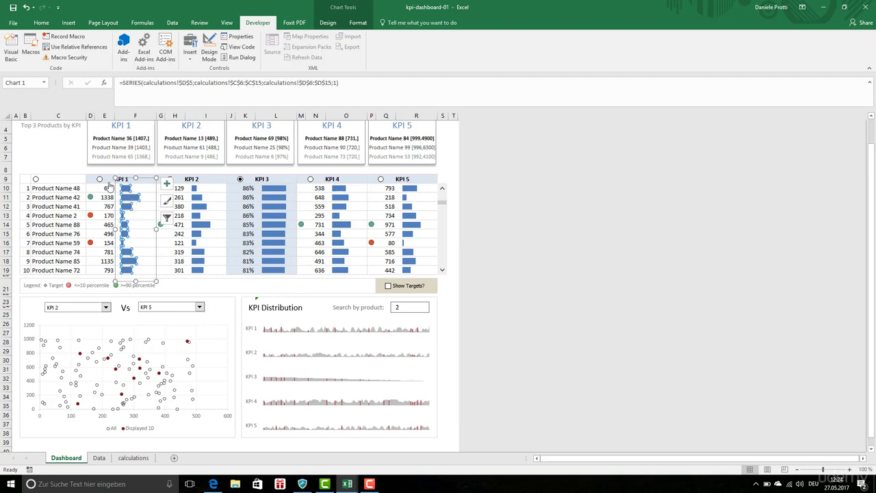
left_click_drag(104, 189, 98, 231)
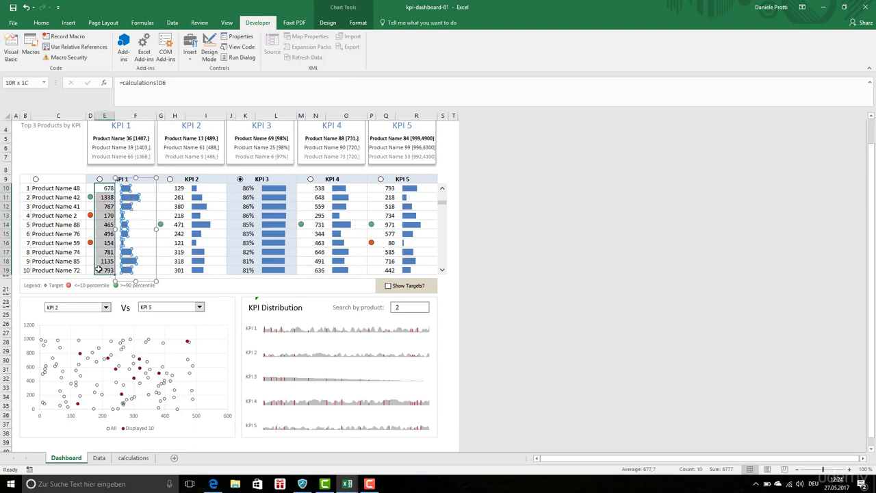
left_click_drag(99, 270, 100, 270)
left_click(98, 243)
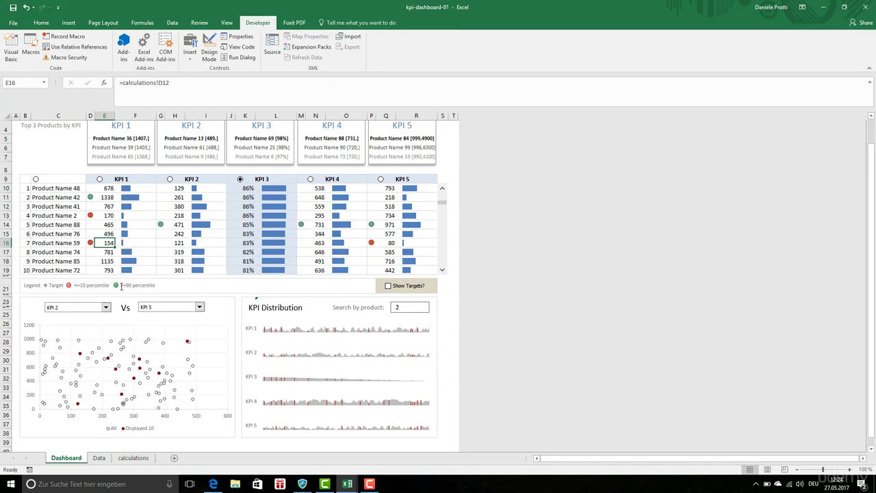
left_click(102, 197)
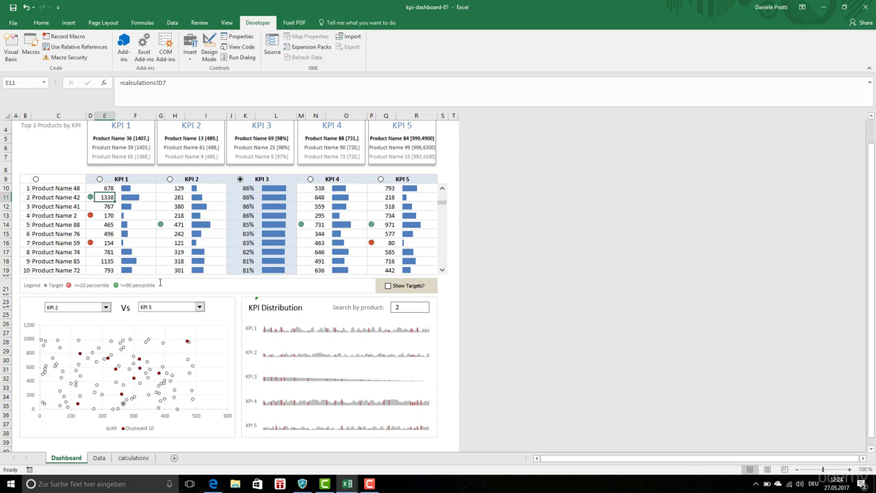
left_click(255, 287)
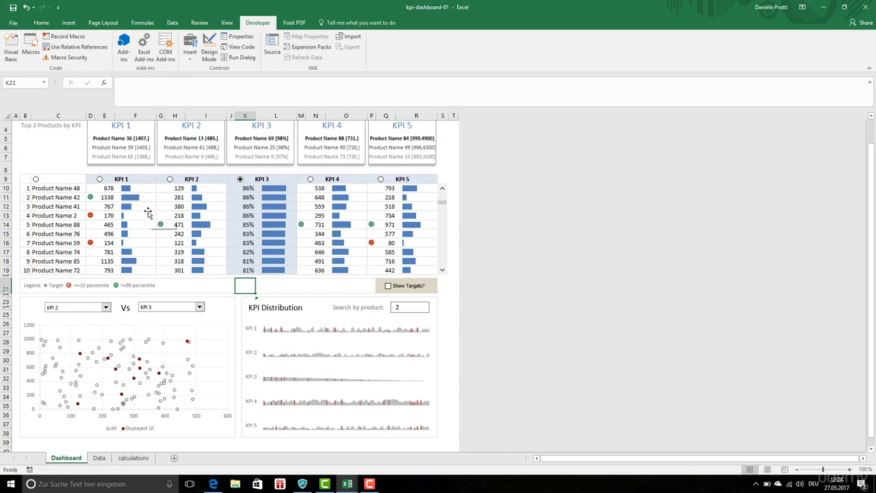
Step: Set the scatter chart dropdowns to KPI 1 on the horizontal axis and KPI 3 on the vertical
scroll(148, 213, "down", 1)
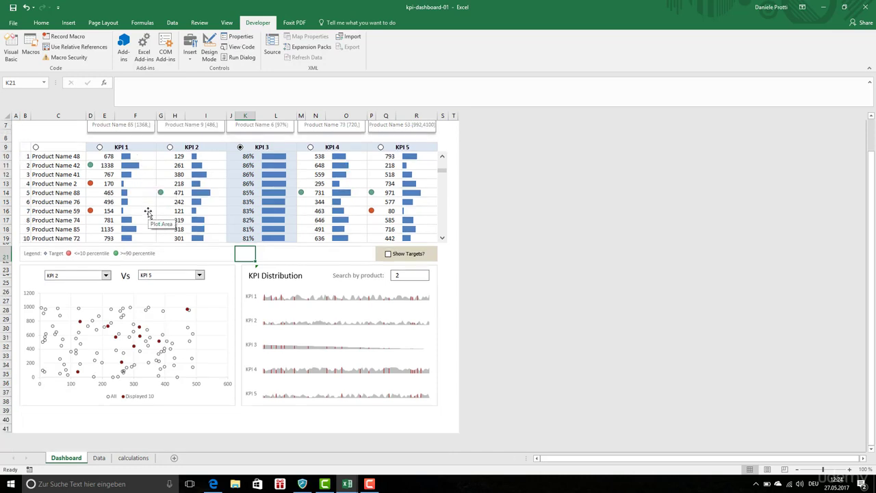
left_click(106, 275)
left_click(107, 275)
left_click(106, 276)
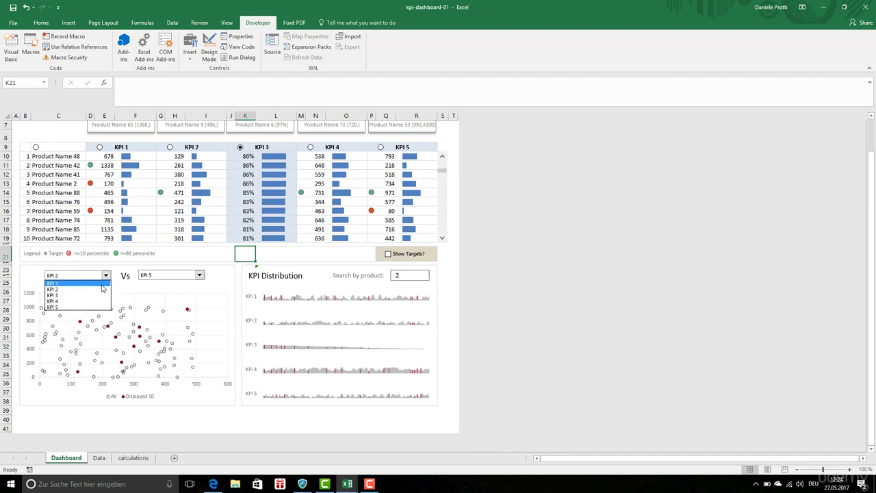
left_click(102, 283)
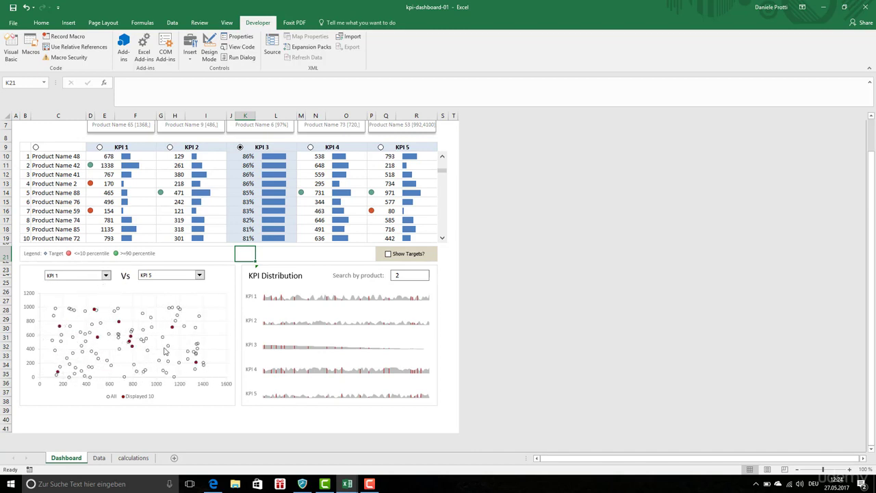
left_click(199, 275)
left_click(190, 296)
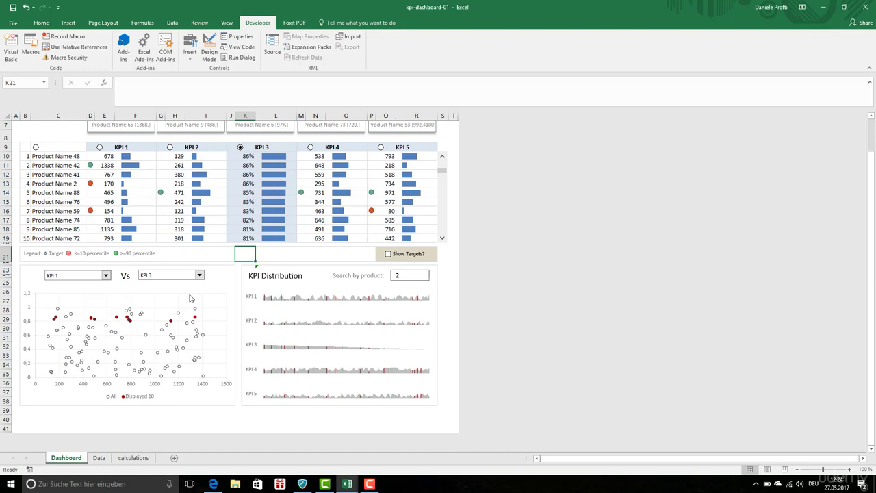
left_click(108, 399)
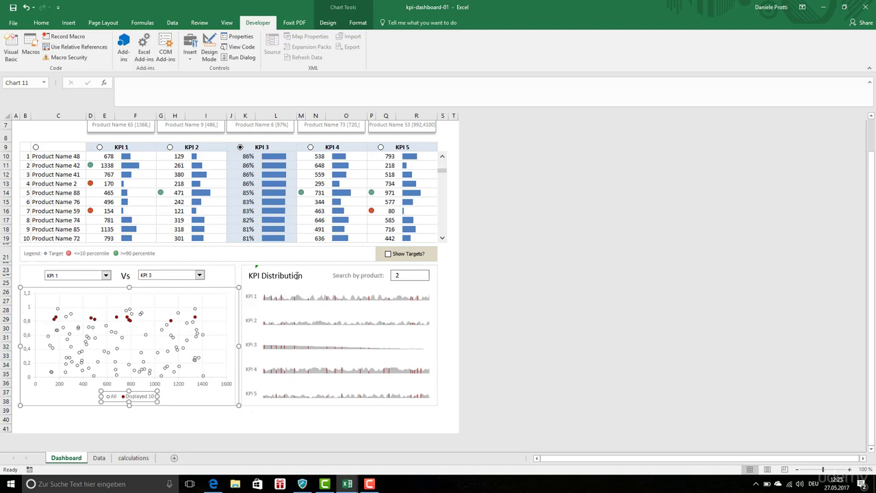
Step: Check the KPI Distribution search value, re-sort the table by product, and open the Data sheet
left_click(296, 275)
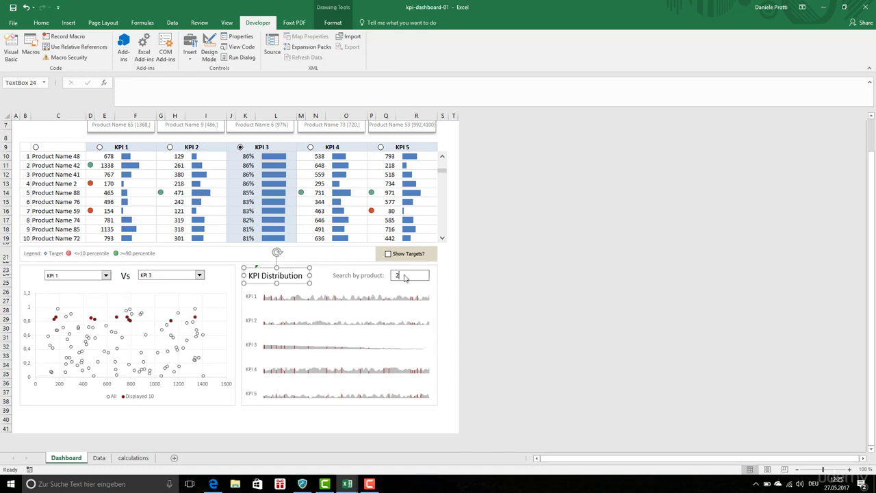
left_click_drag(405, 277, 391, 276)
left_click(400, 277)
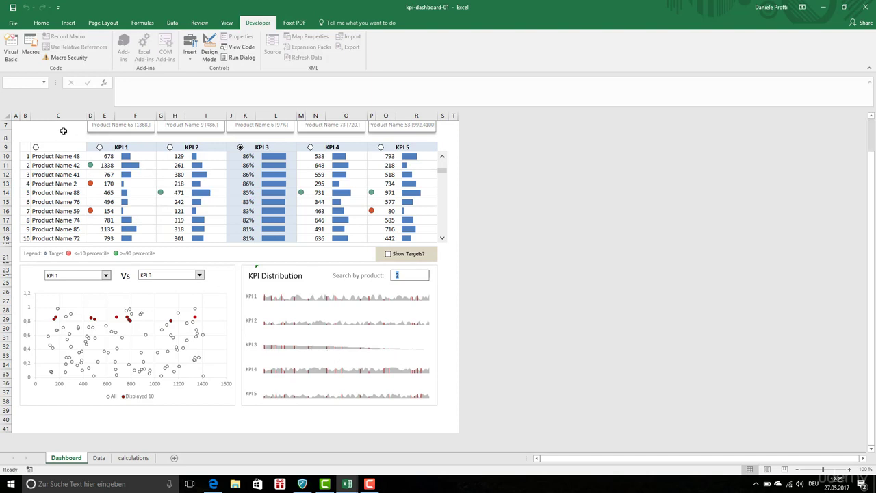
left_click(36, 147)
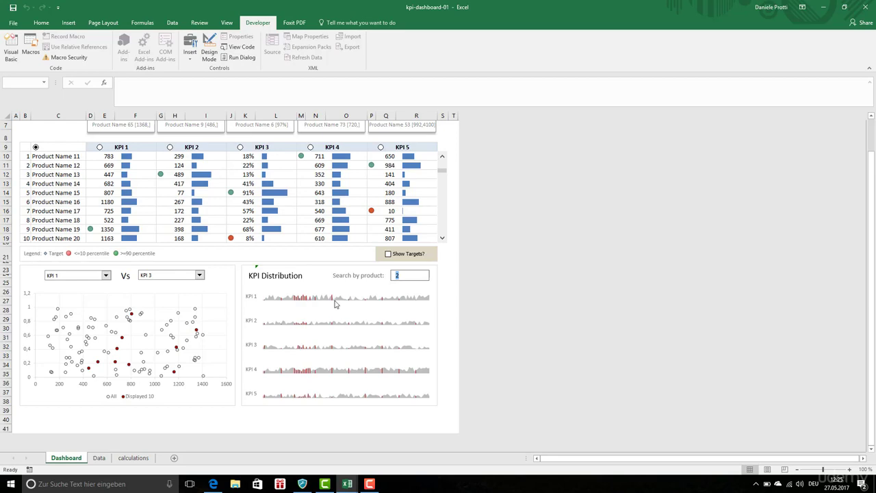
left_click(99, 457)
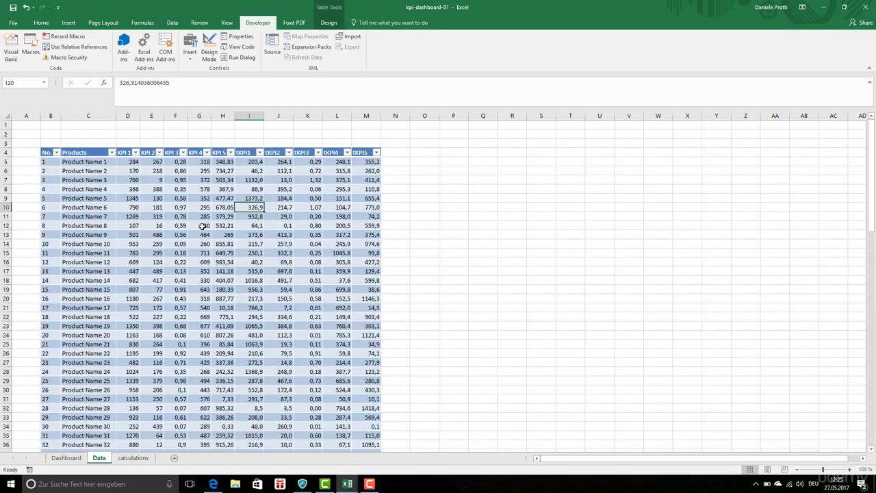
Step: Return to the Dashboard sheet, deselect the product search field, and scroll to the dashboard title
left_click(76, 458)
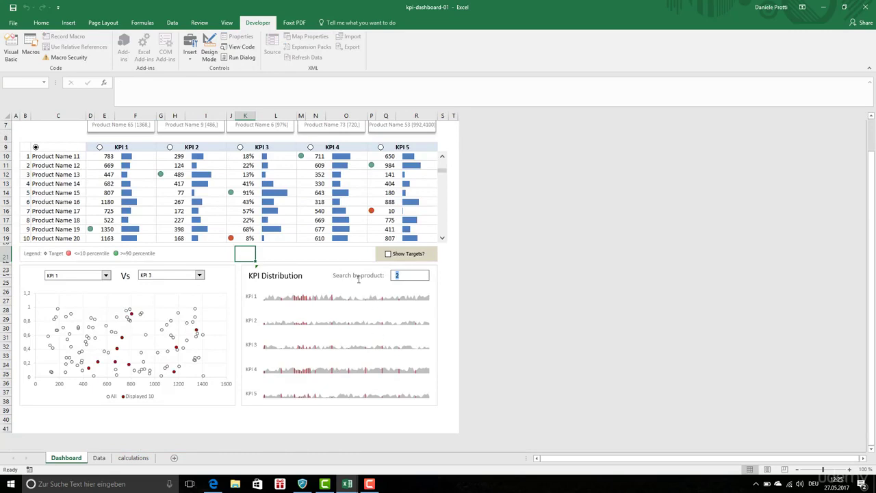
scroll(358, 279, "down", 1)
scroll(358, 279, "up", 3)
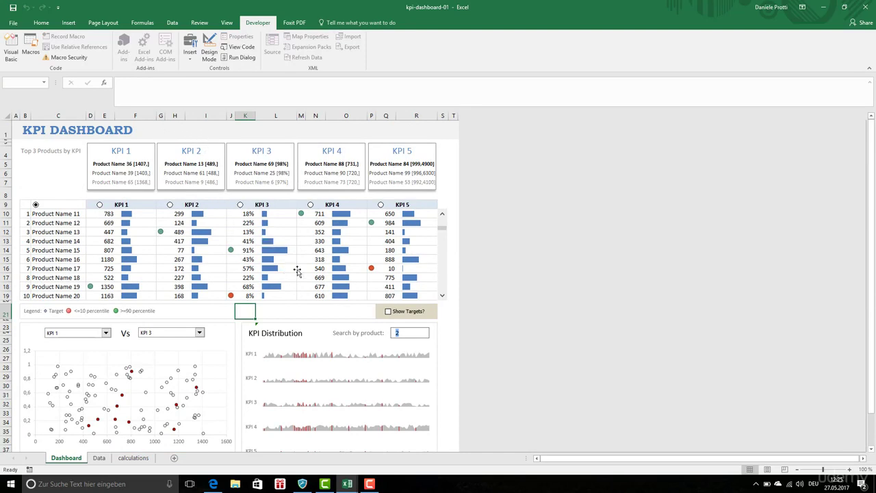
left_click(477, 133)
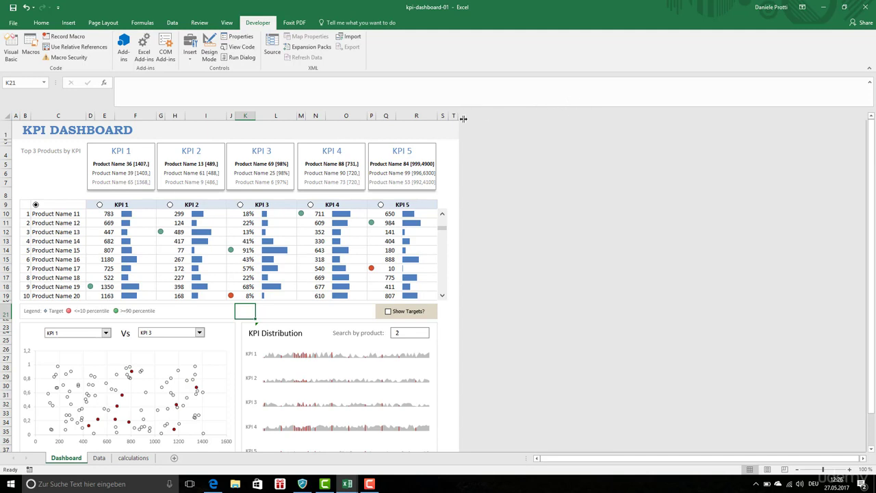
scroll(432, 191, "down", 2)
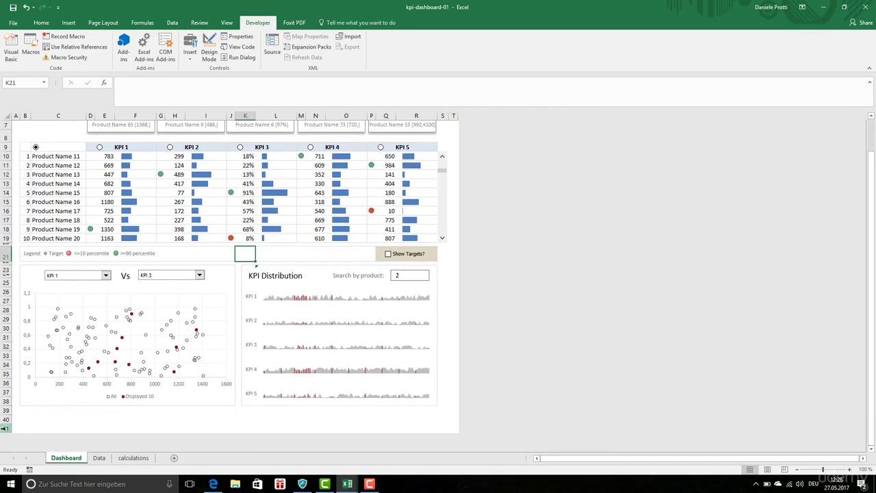
scroll(5, 427, "down", 1)
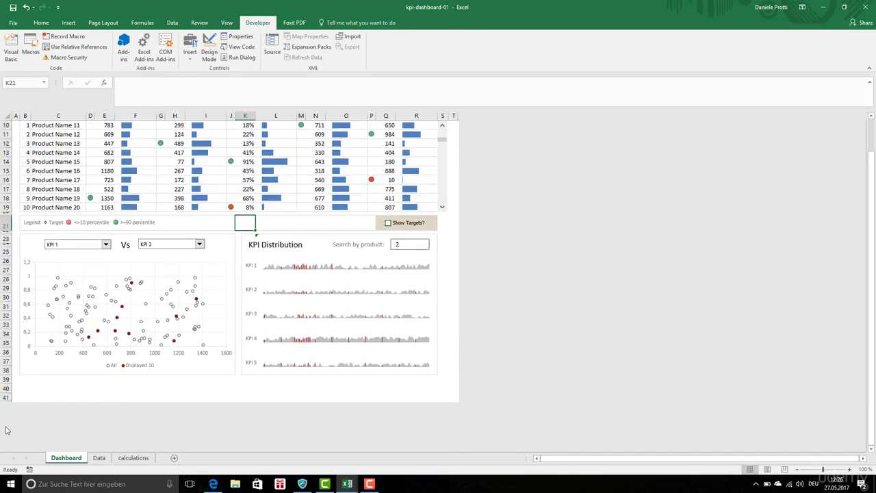
scroll(180, 424, "up", 3)
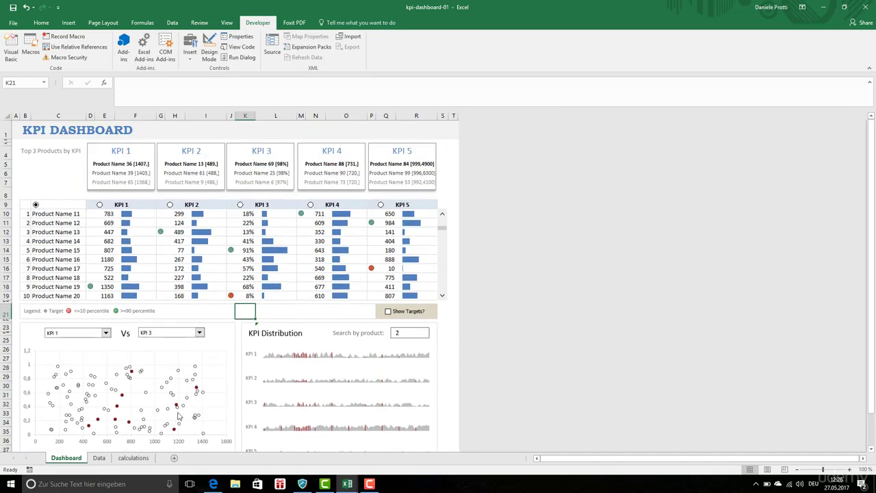
Step: Protect the Dashboard sheet allowing only 'Select unlocked cells', then test the product search box
left_click(199, 22)
left_click(311, 49)
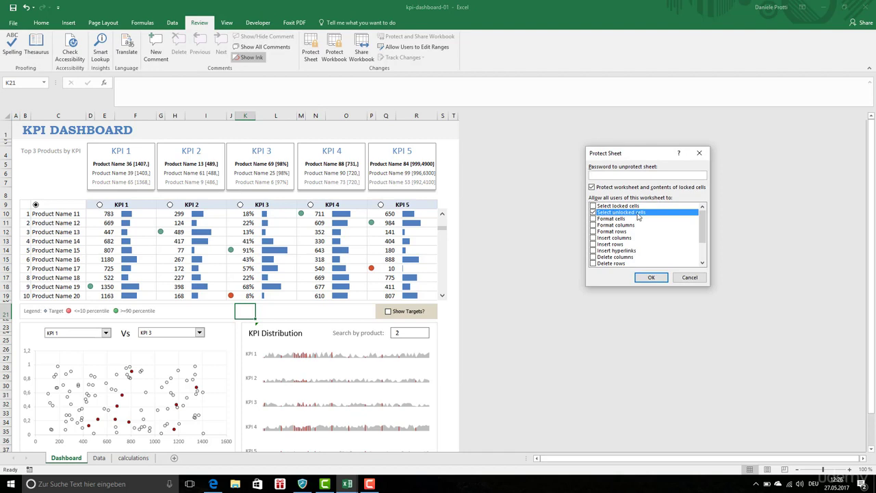
left_click(650, 277)
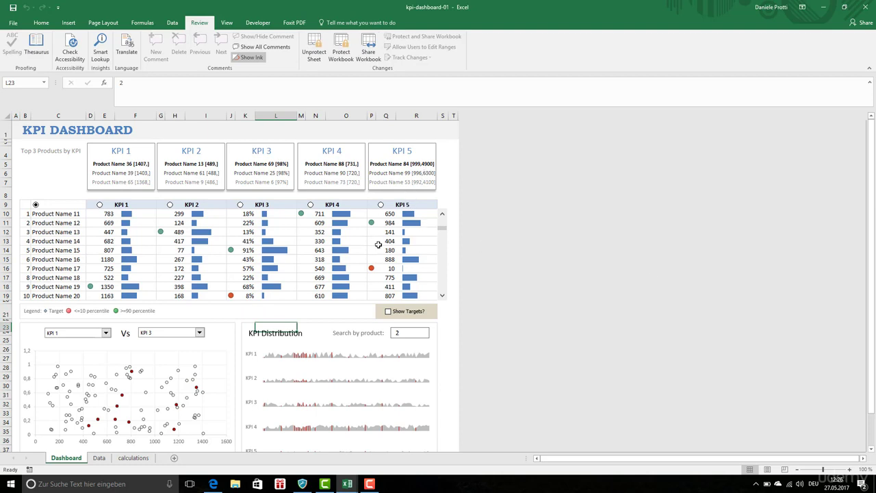
left_click(403, 337)
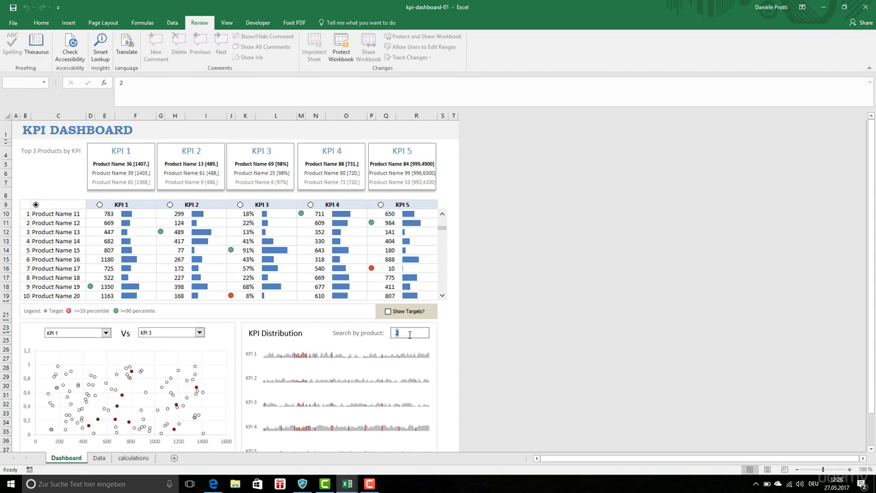
left_click(451, 332)
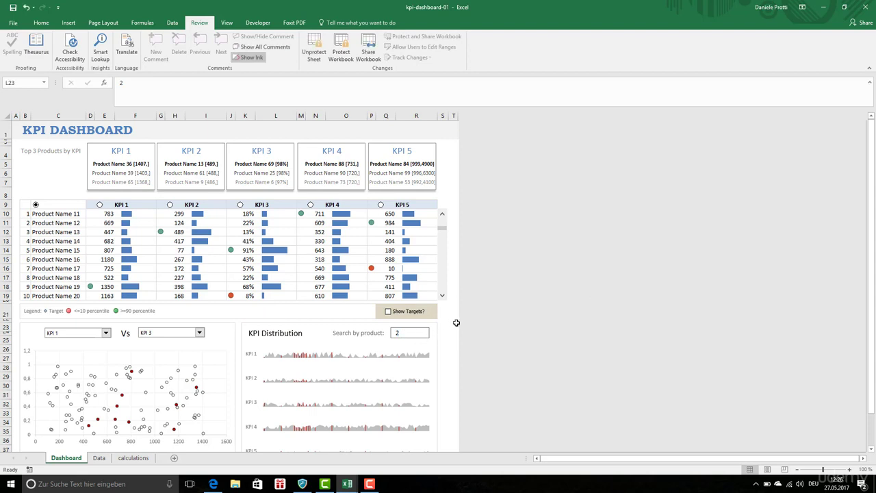
left_click(99, 459)
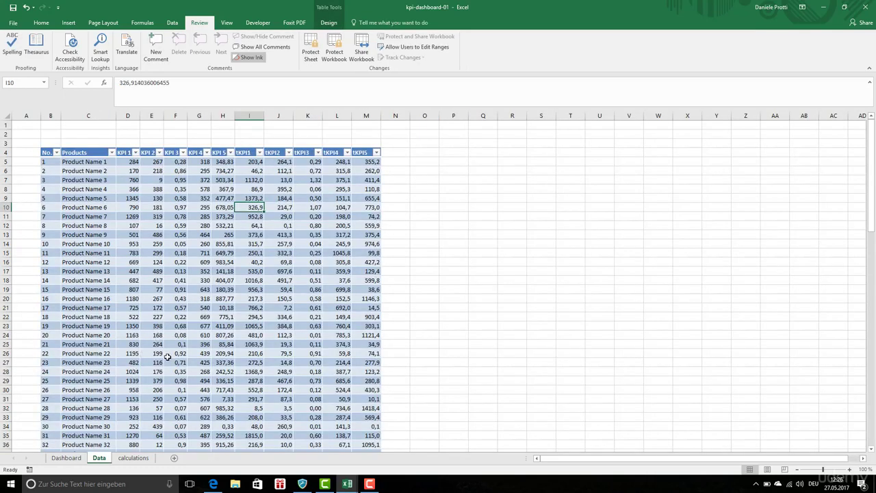
left_click(133, 458)
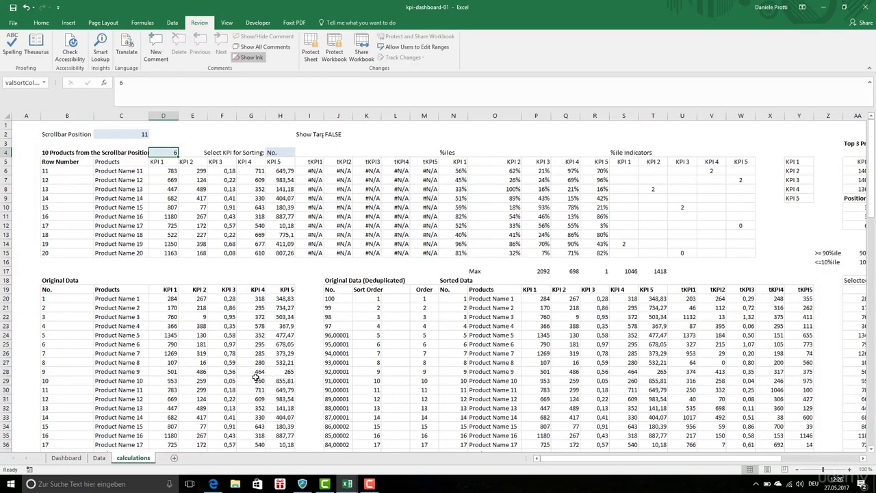
left_click(67, 458)
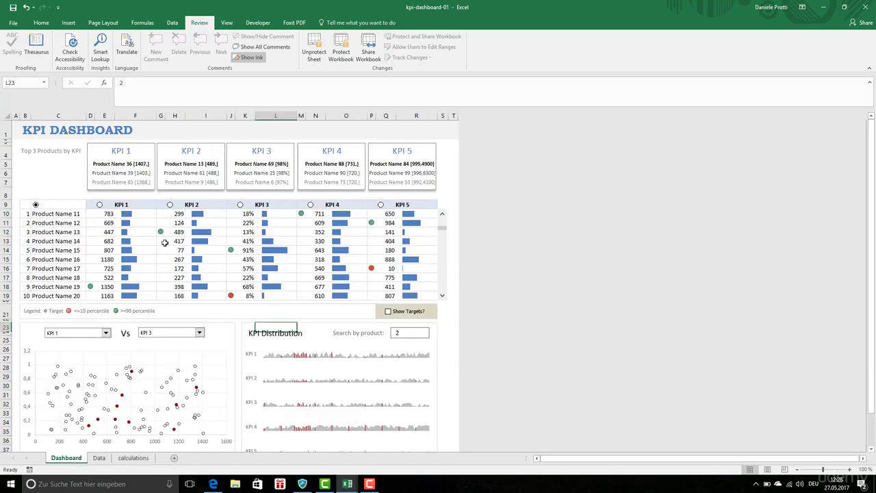